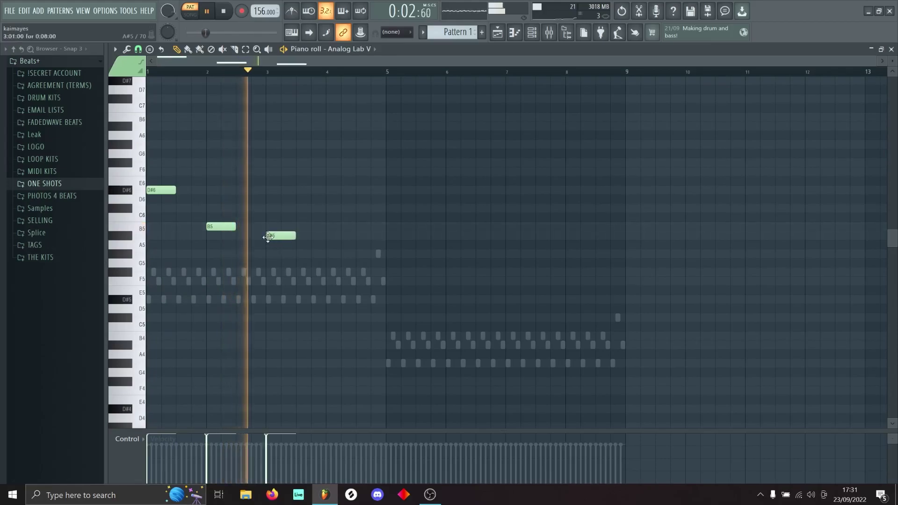
Add G#5 and F#5 half-bar notes in bar 4 of the Analog Lab V melody and repeat the phrase over bars 5 to 8
click(327, 254)
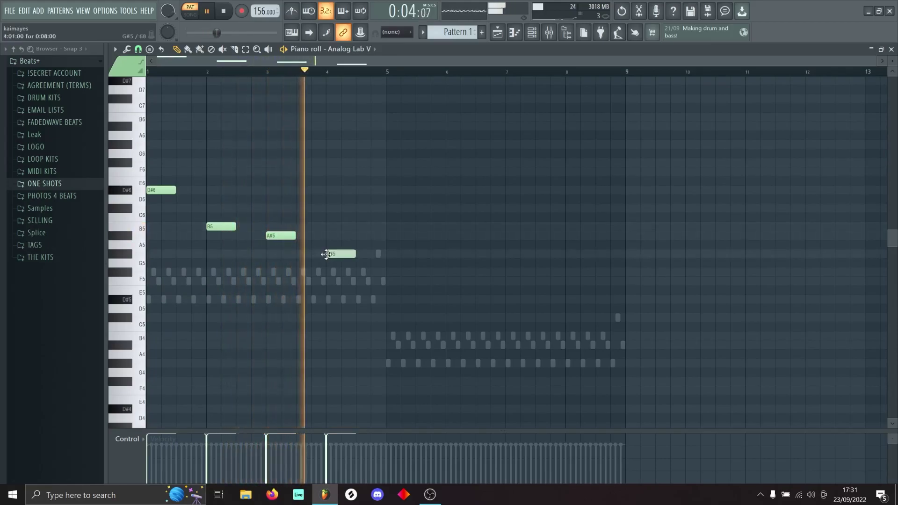
click(358, 271)
key(ctrl+a)
key(ctrl+b)
key(ctrl+d)
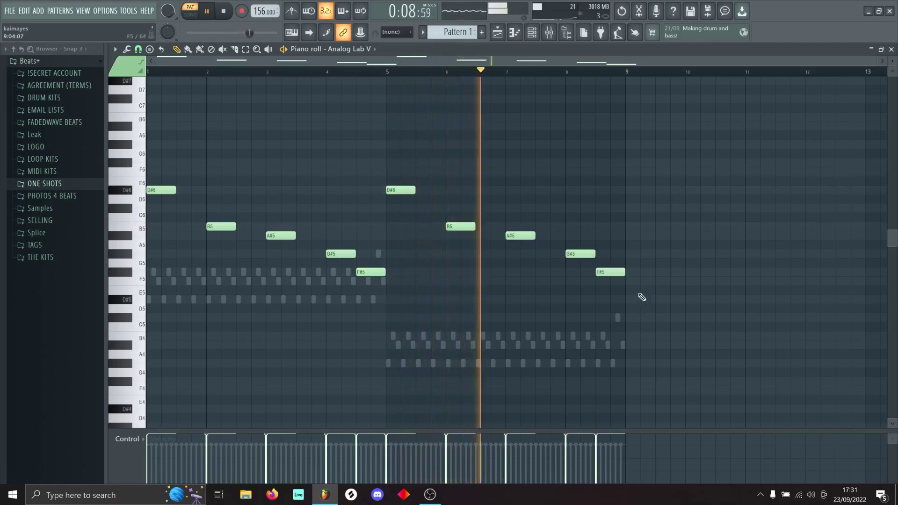
Make the melody notes legato so each reaches the following one, close the piano roll and stop playback
key(ctrl+l)
click(892, 50)
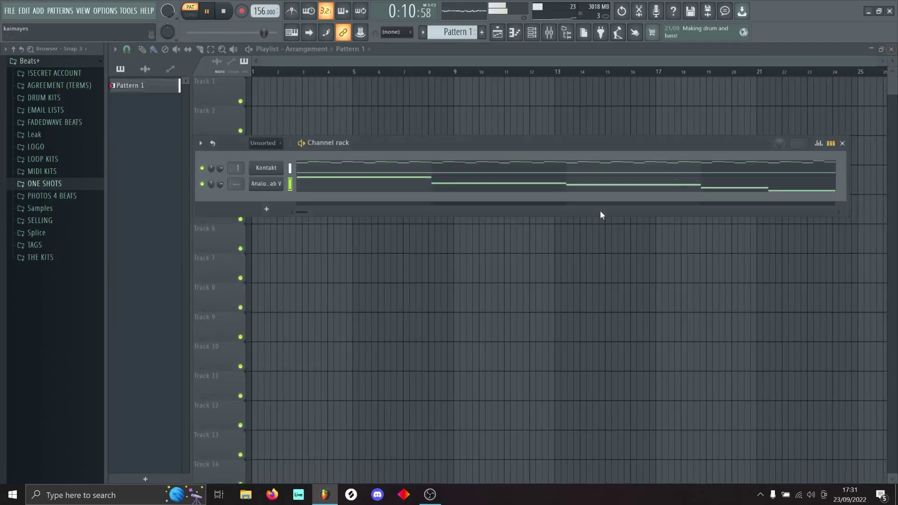
key(space)
In the Analog Lab V #2 piano roll, add half-bar F#5 and F5 notes and a quarter-bar D#5 to bar 1
key(F7)
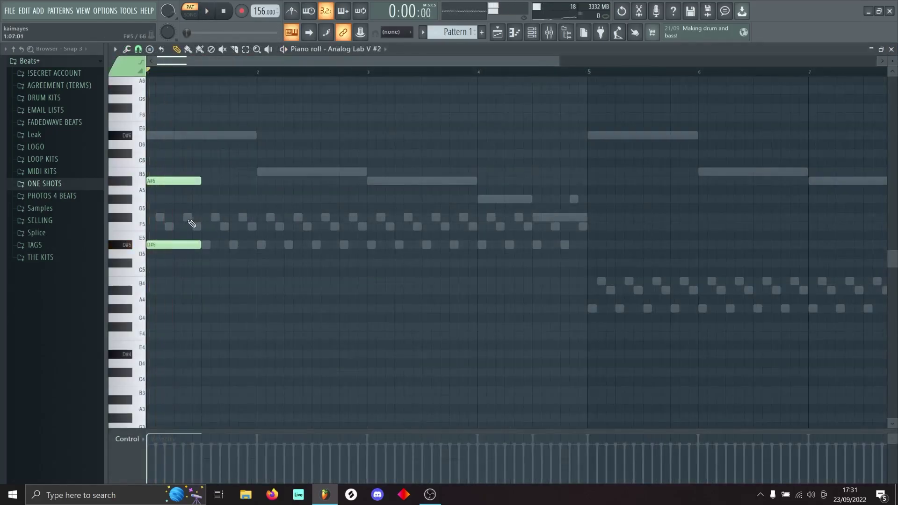
click(191, 218)
key(space)
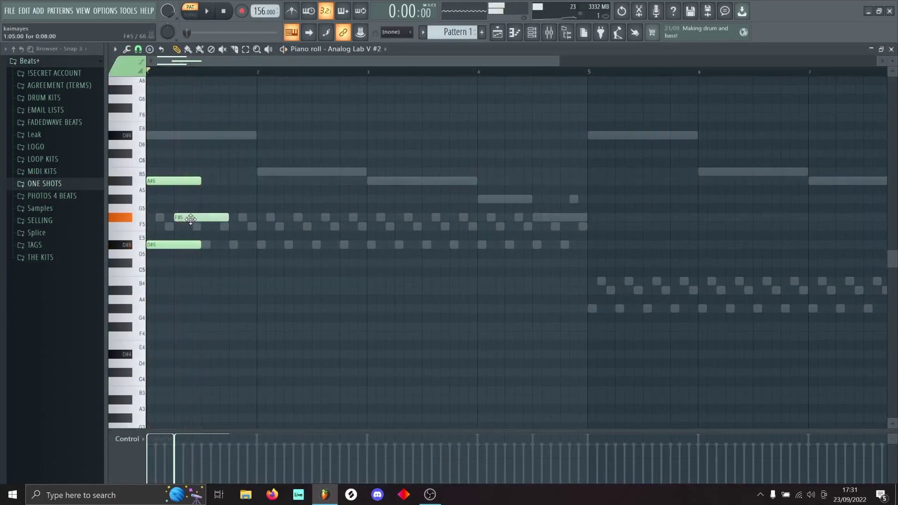
key(space)
click(205, 228)
click(234, 245)
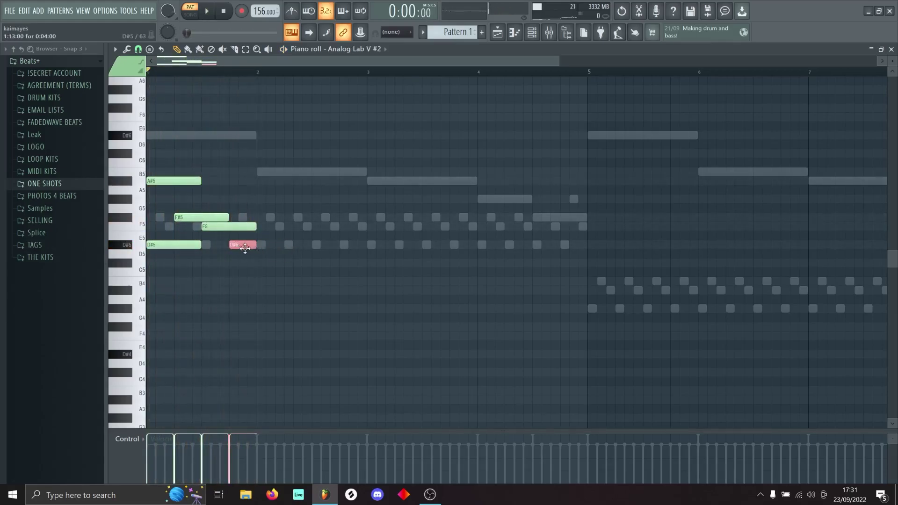
Repeat the one-bar phrase and raise the last note of bar 2 to G#5
key(ctrl+b)
key(ctrl+d)
mouse_move(352, 219)
mouse_down()
mouse_move(352, 192)
mouse_move(356, 202)
mouse_up()
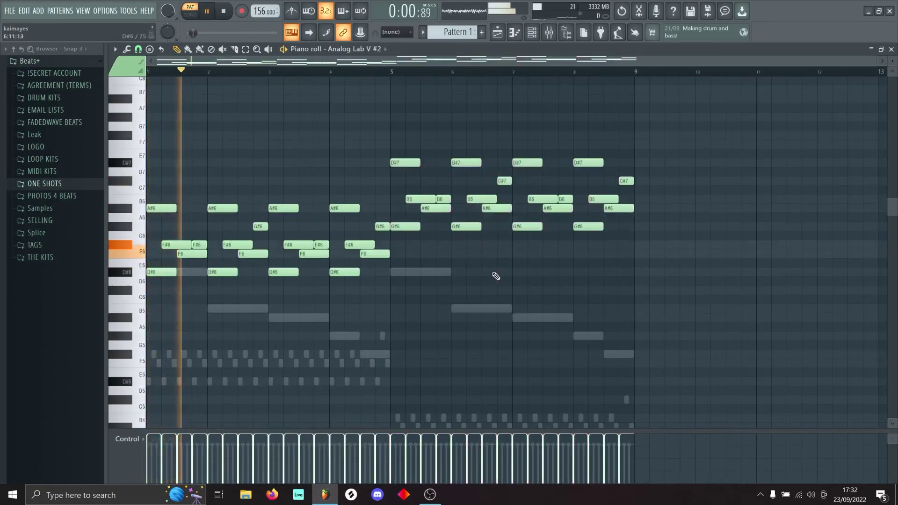
Add short accent notes to the counter-melody: B6 at the end of bar 4 and D#7 at the end of bar 8
scroll(496, 277, down, 2)
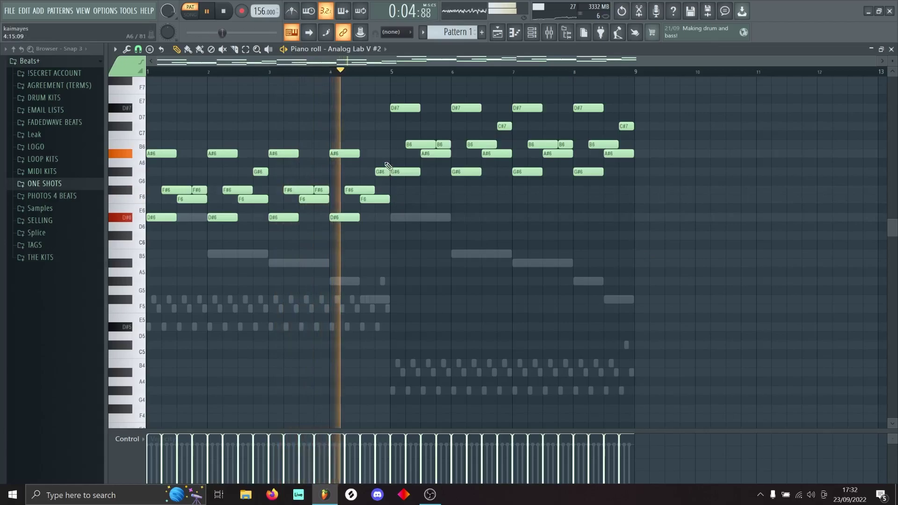
click(384, 144)
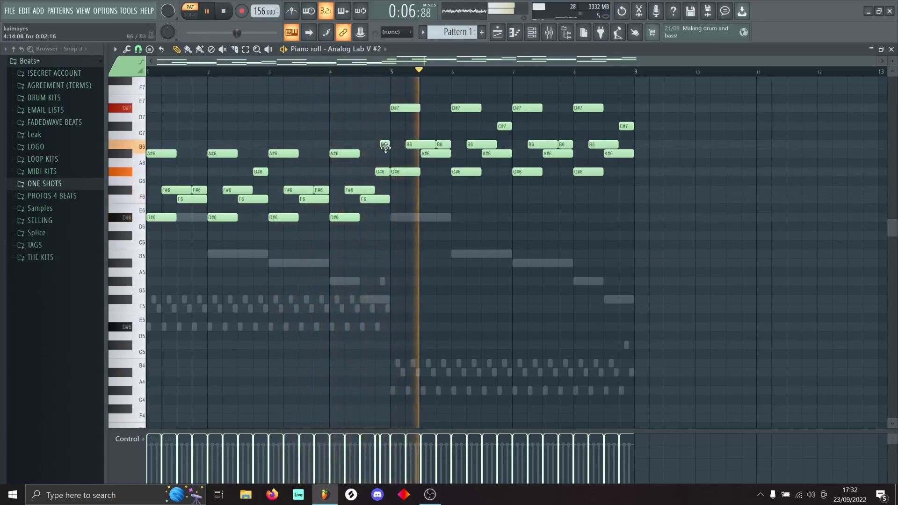
click(630, 107)
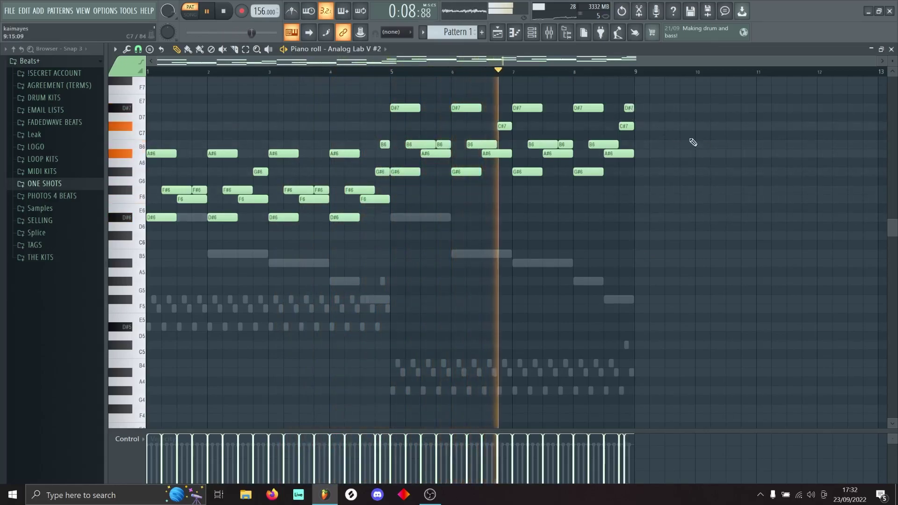
scroll(696, 168, up, 1)
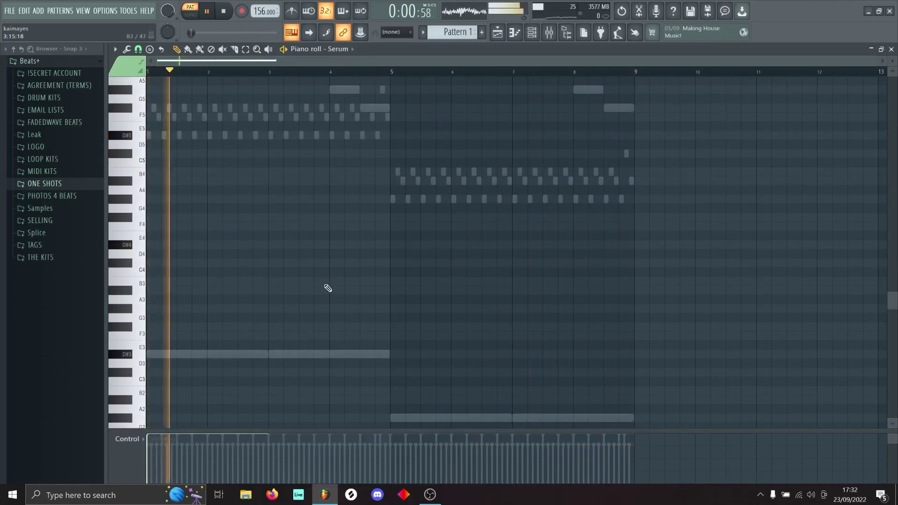
Place a D#2 bass note at bar 1 of the Serum piano roll and make it three bars long
scroll(328, 284, up, 3)
click(304, 299)
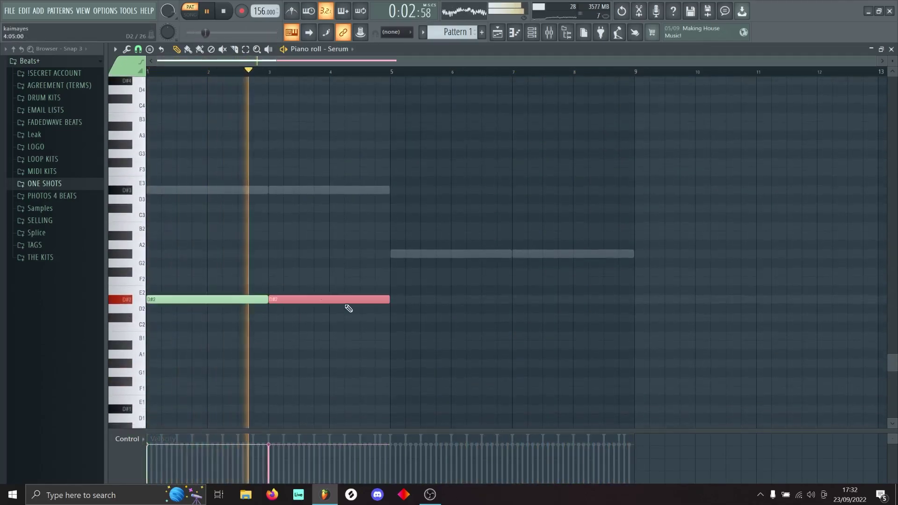
right_click(300, 300)
key(space)
drag(320, 303, 328, 303)
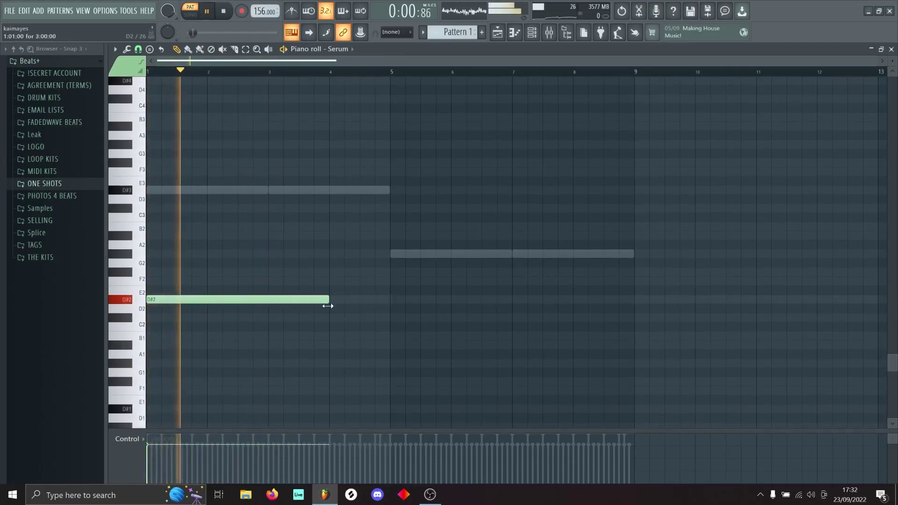
Fill bar 4 of the Serum bass line with a half-bar F#2 followed by a half-bar F2
click(331, 273)
drag(510, 273, 357, 281)
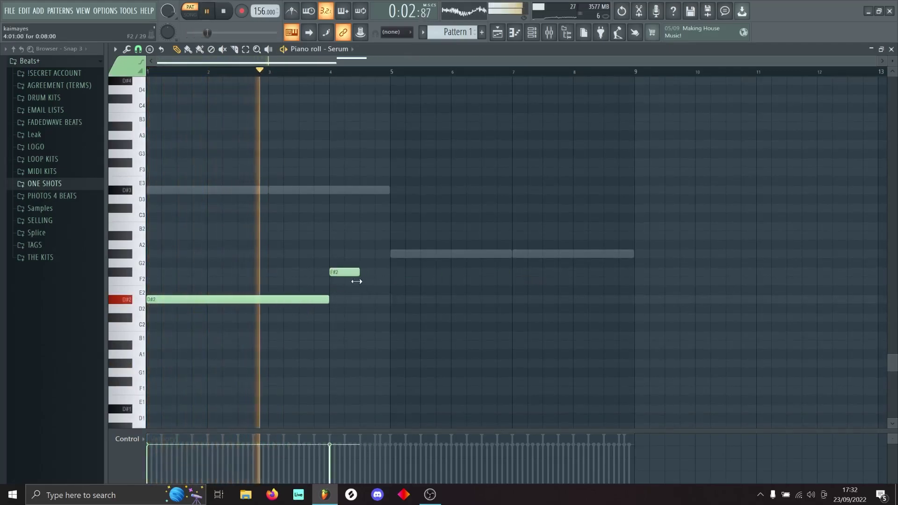
click(363, 281)
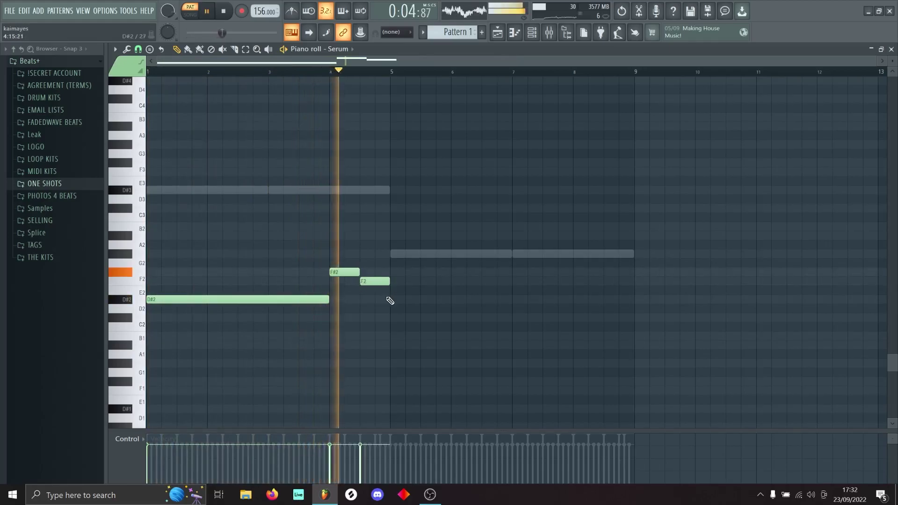
Add a three-bar G#2 bass note from bar 5, followed by half-bar A#2 and F#2 notes in bar 8
click(395, 254)
drag(420, 254, 511, 255)
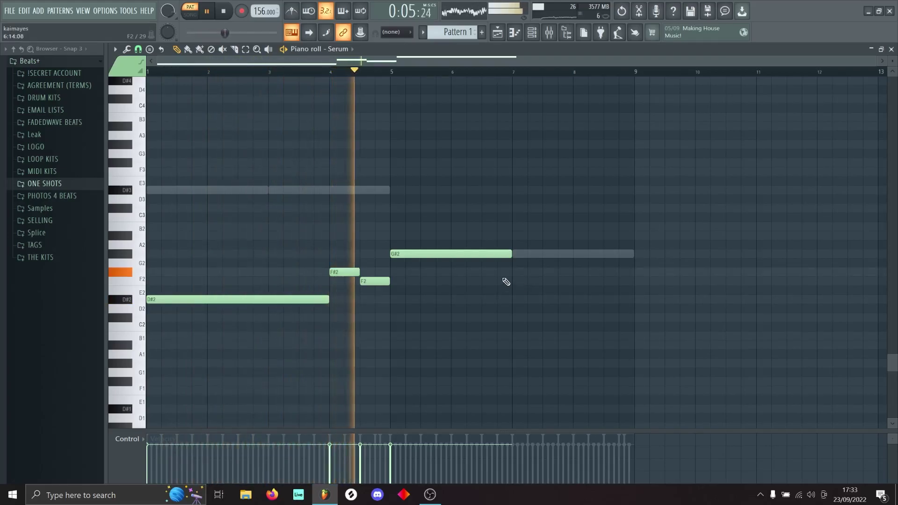
drag(511, 254, 573, 254)
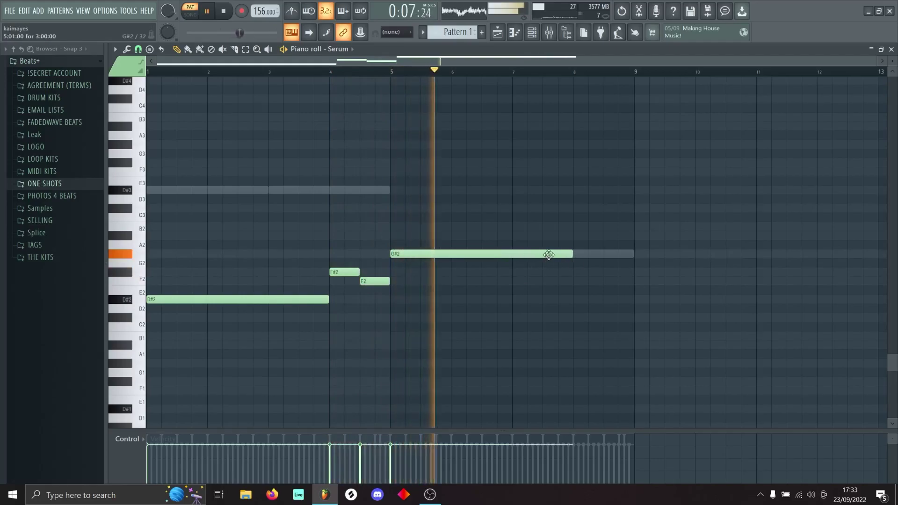
click(576, 236)
drag(756, 236, 603, 238)
click(606, 272)
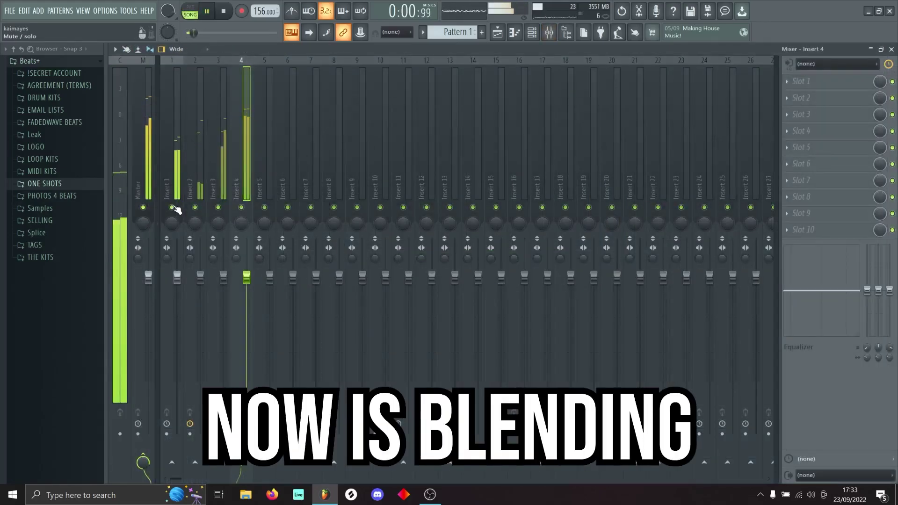
Lower the volume faders of Insert 1 and Insert 2 in the mixer to blend the melody sounds
click(176, 288)
drag(177, 285, 177, 288)
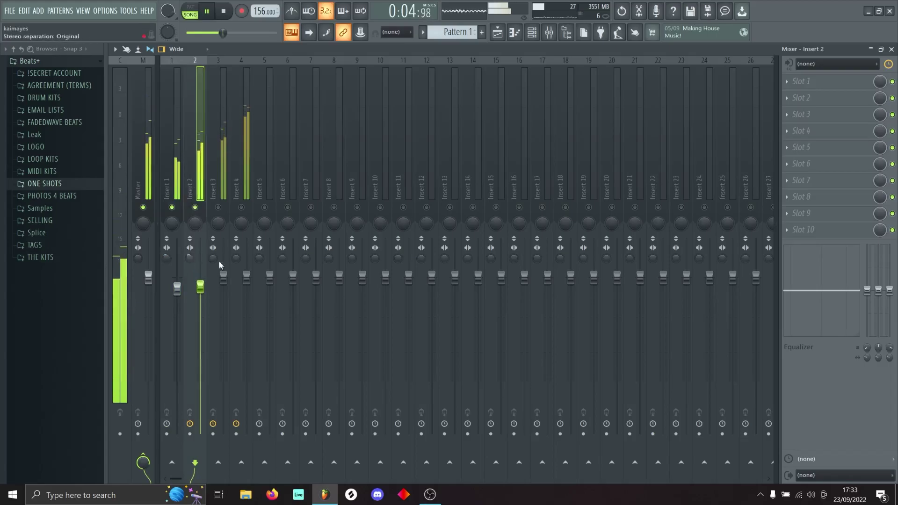
Load Fruity Reeverb 2 in the first effect slot of Insert 2 with a high cut of 2.9 kHz
click(802, 81)
click(543, 125)
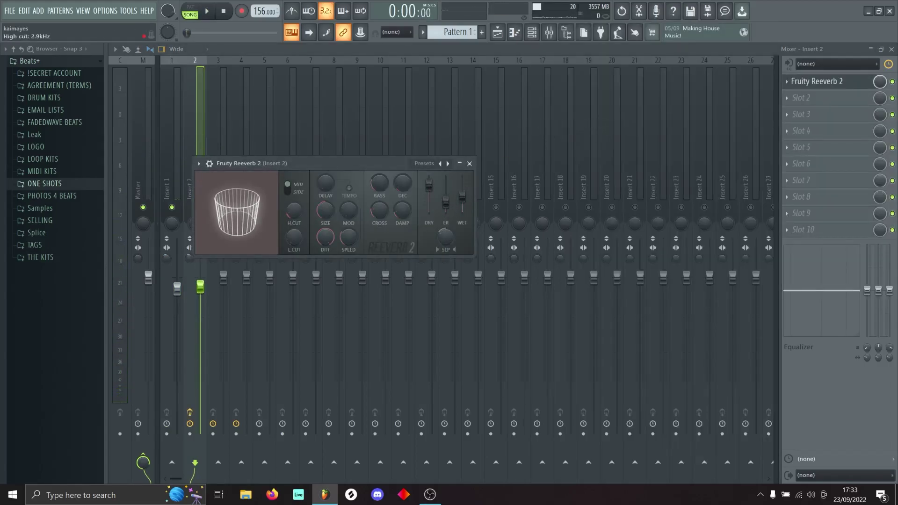
click(469, 164)
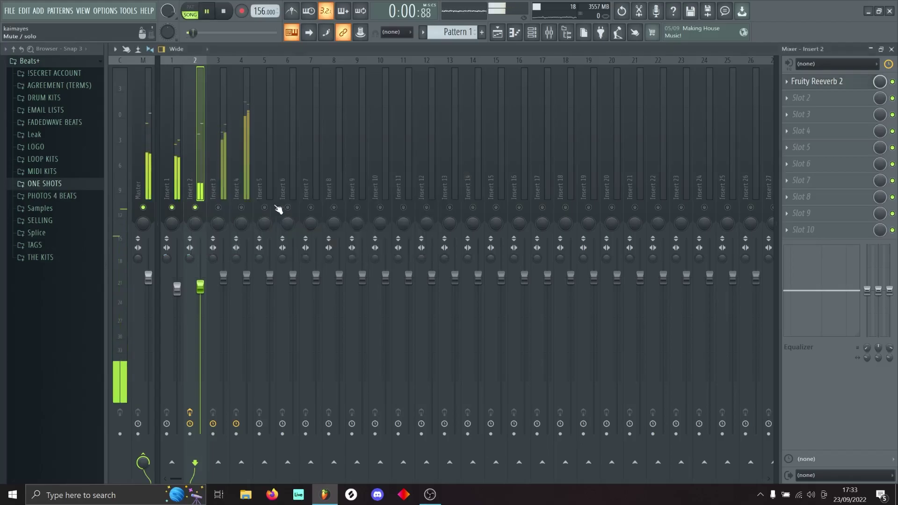
Load Fruity Delay 3 in Insert 2's second slot with the Ping pong preset and set its output wet to about 18%
click(800, 97)
click(579, 110)
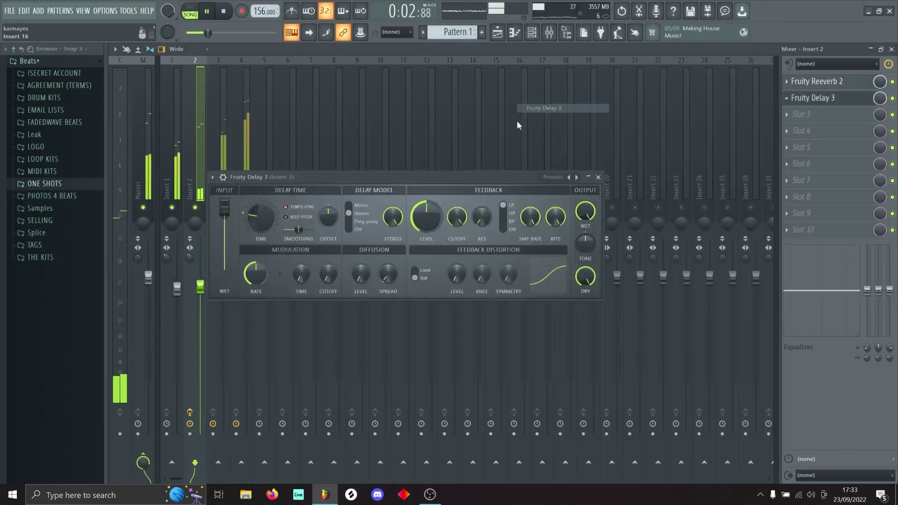
click(548, 181)
click(568, 227)
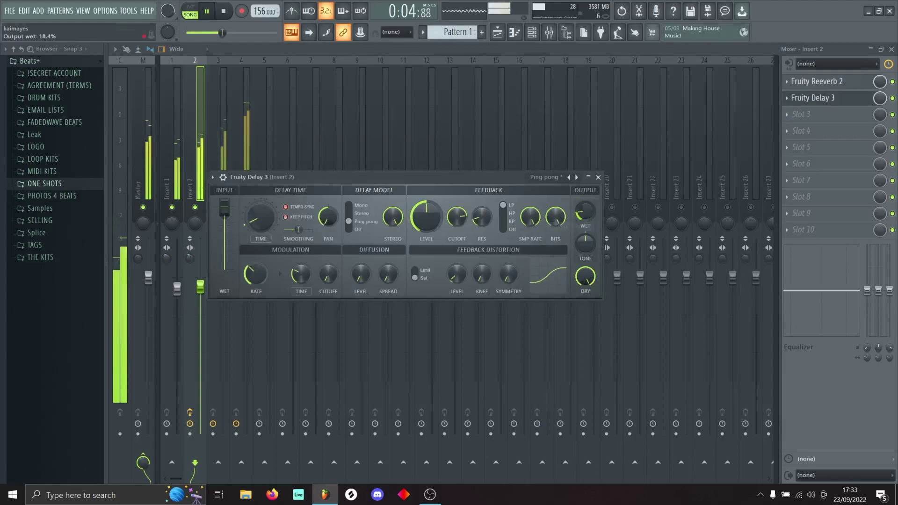
click(599, 177)
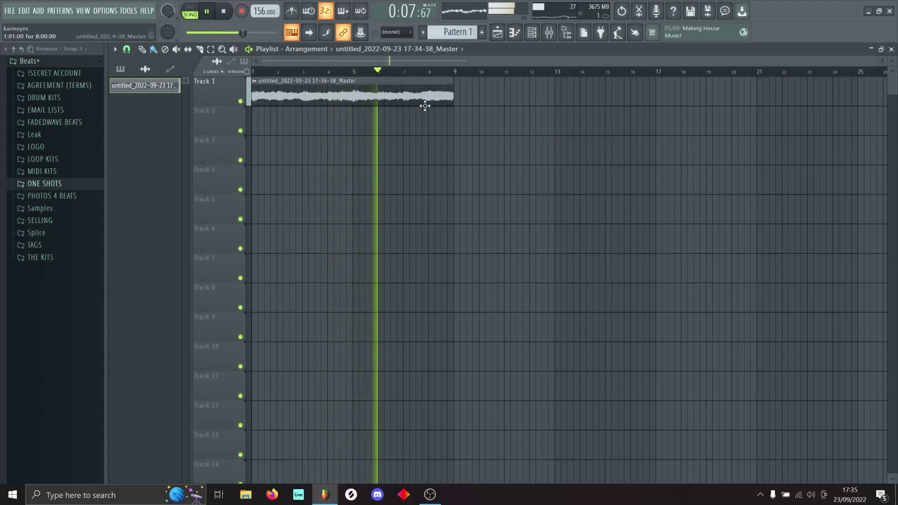
Place half-bar C5 CAP CLAP notes in the second half of bars 1 and 2 and repeat them through bar 8
double_click(415, 99)
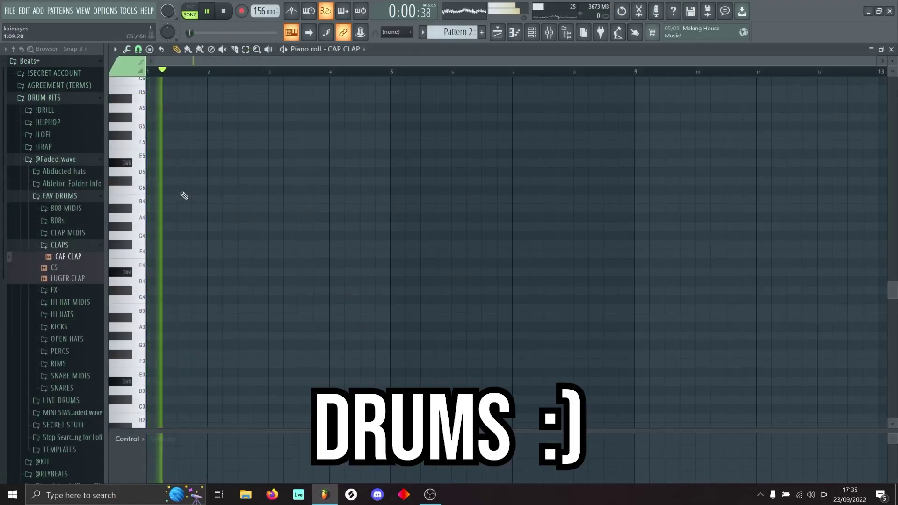
click(181, 190)
click(240, 189)
drag(271, 72, 148, 75)
key(ctrl+b)
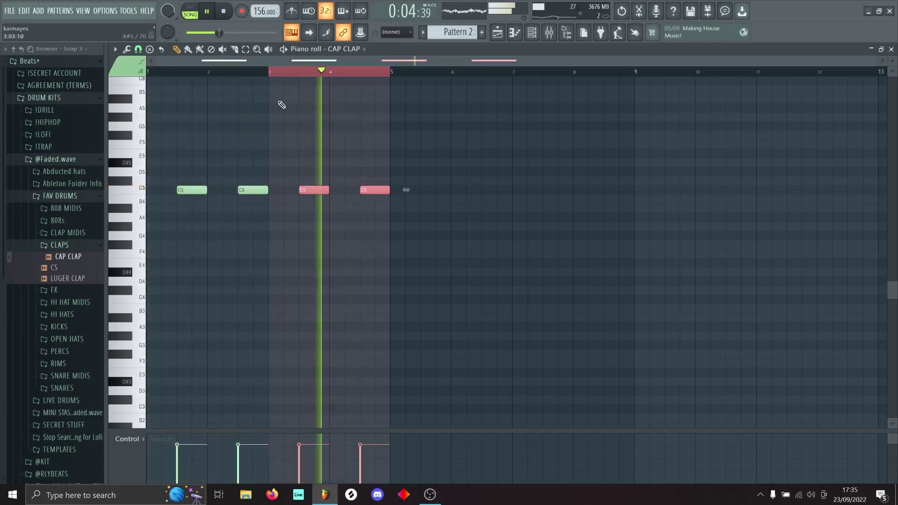
key(ctrl+b)
key(ctrl+d)
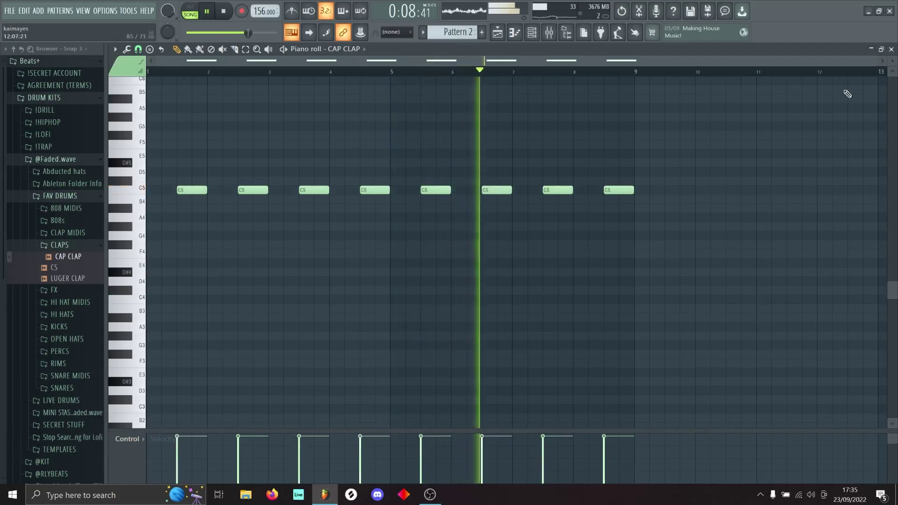
key(F7)
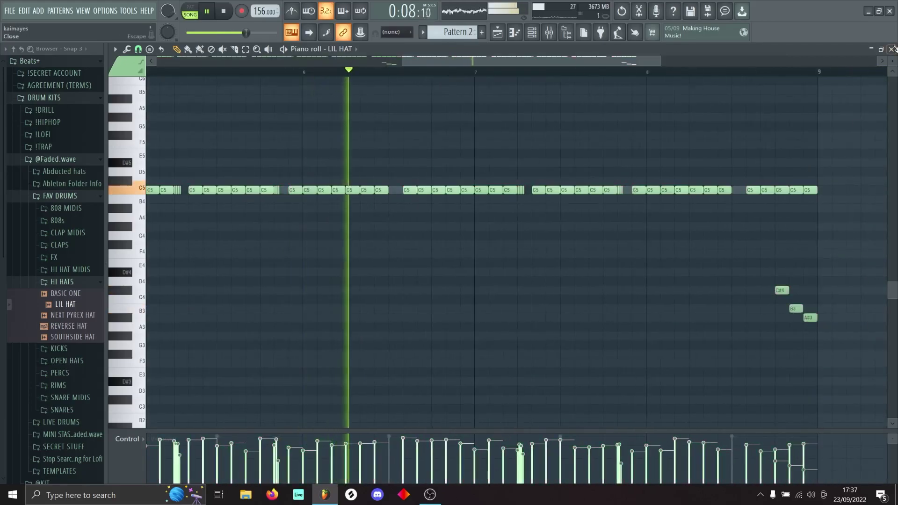
Leave the hi-hat piano roll and load Fruity soft clipper in effect slot 10 of the Master track
key(F7)
click(550, 36)
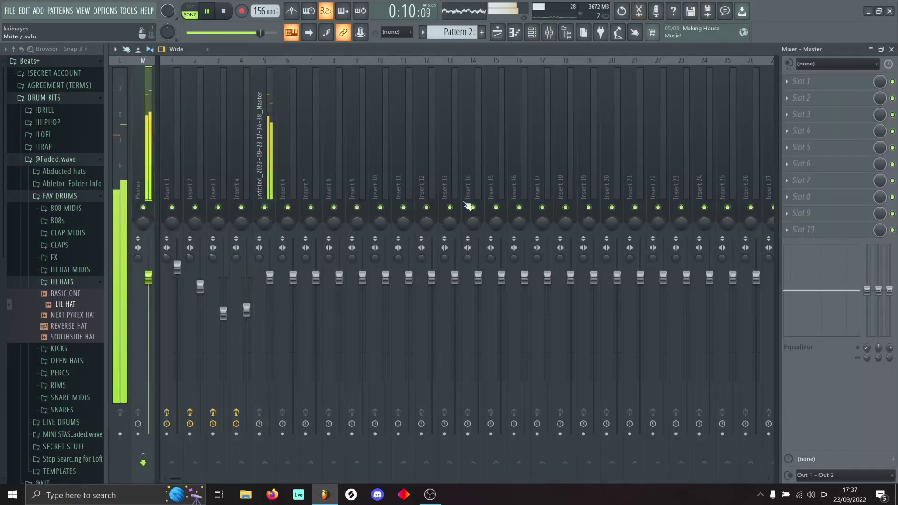
click(805, 231)
click(561, 170)
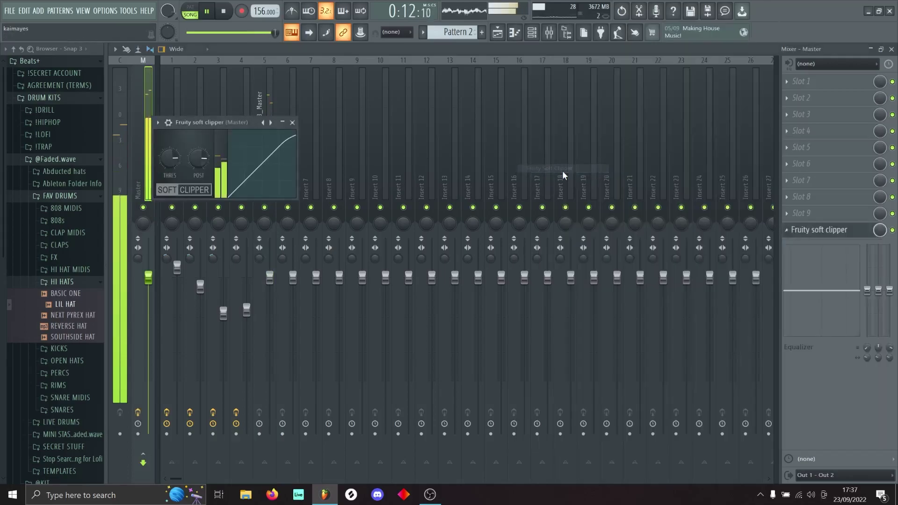
drag(234, 122, 586, 149)
click(644, 148)
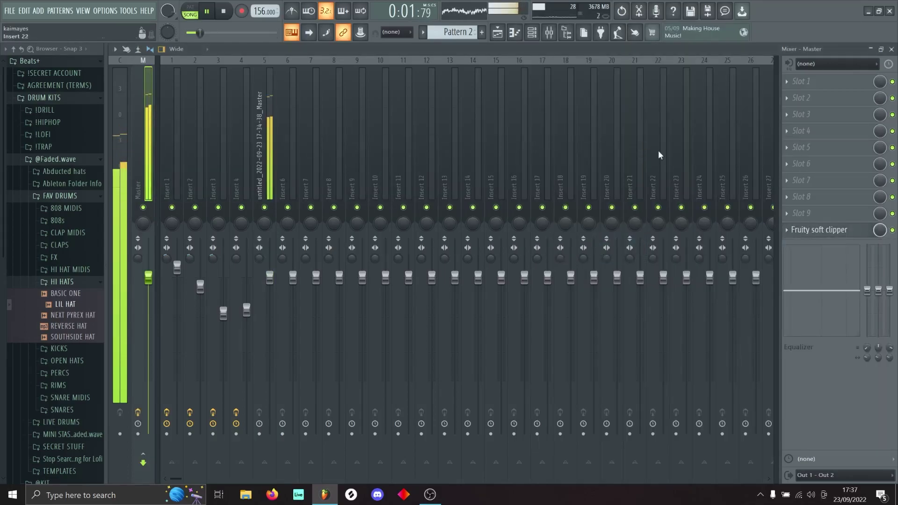
Add the BAE REX SPIZZ sample from the 808s folder as a new channel below LIL HAT
key(F9)
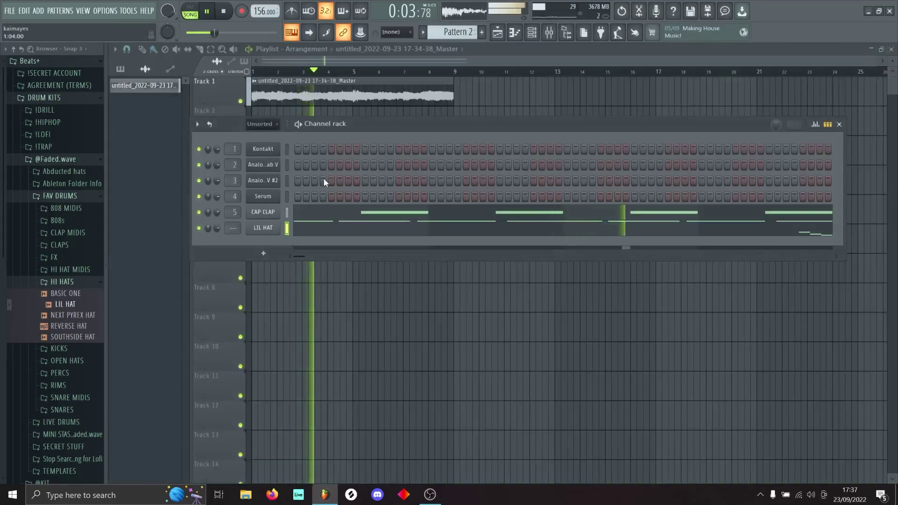
click(58, 220)
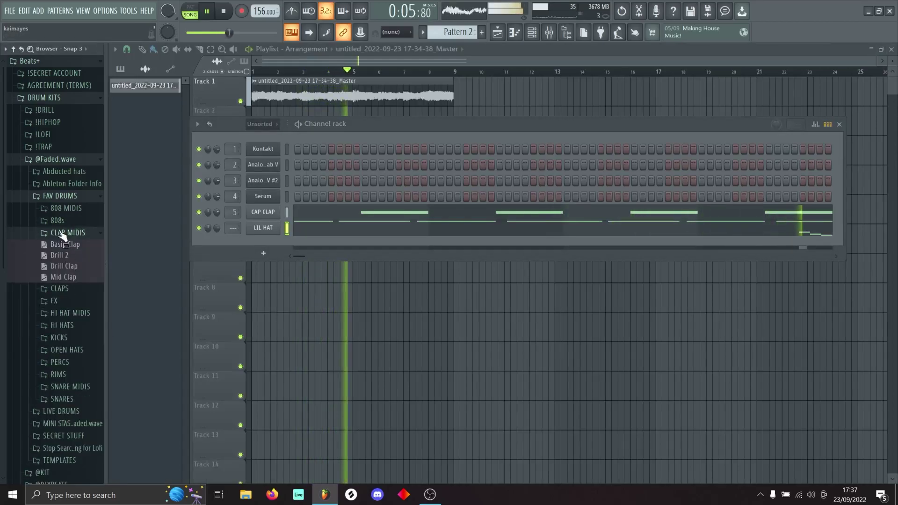
drag(263, 251, 233, 234)
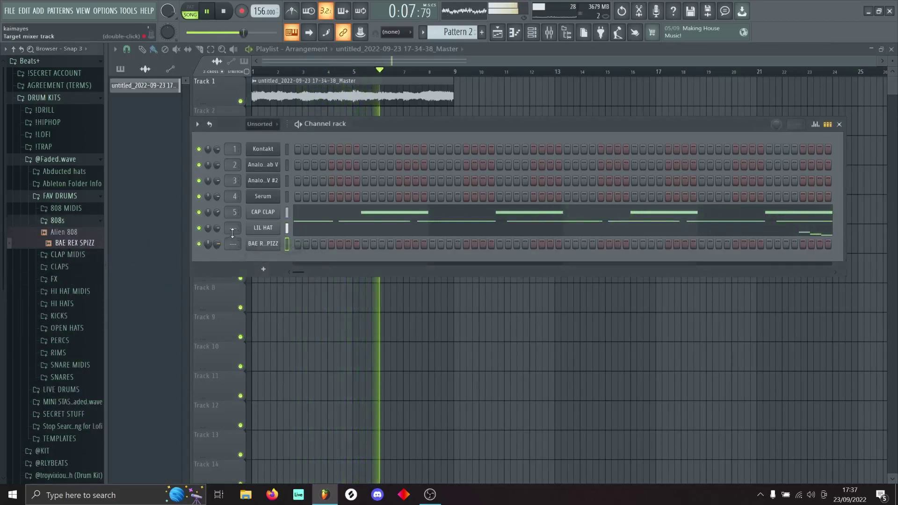
Solo the rendered melody's mixer track, insert 5
click(550, 35)
click(262, 193)
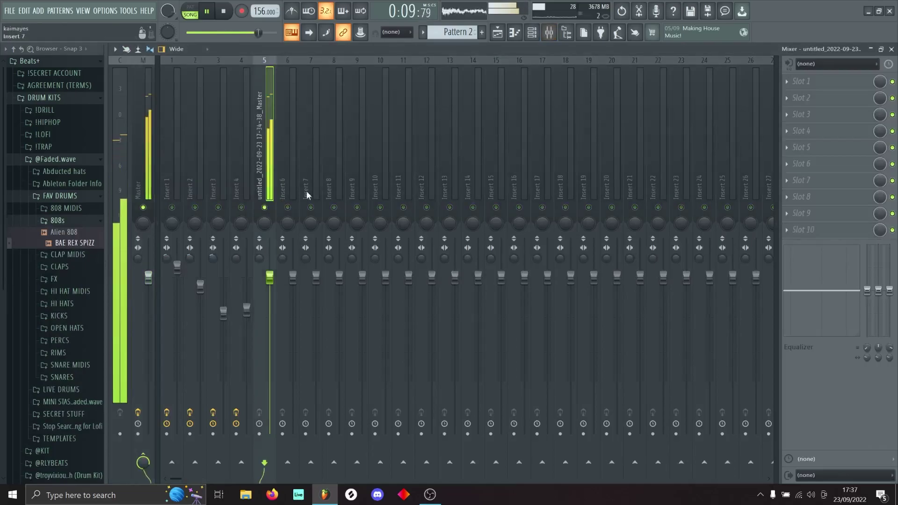
Load Fruity parametric EQ 2 in slot 1 of insert 5 and pull its band 1 low shelf down to -18 dB at 100 Hz
click(827, 86)
click(556, 472)
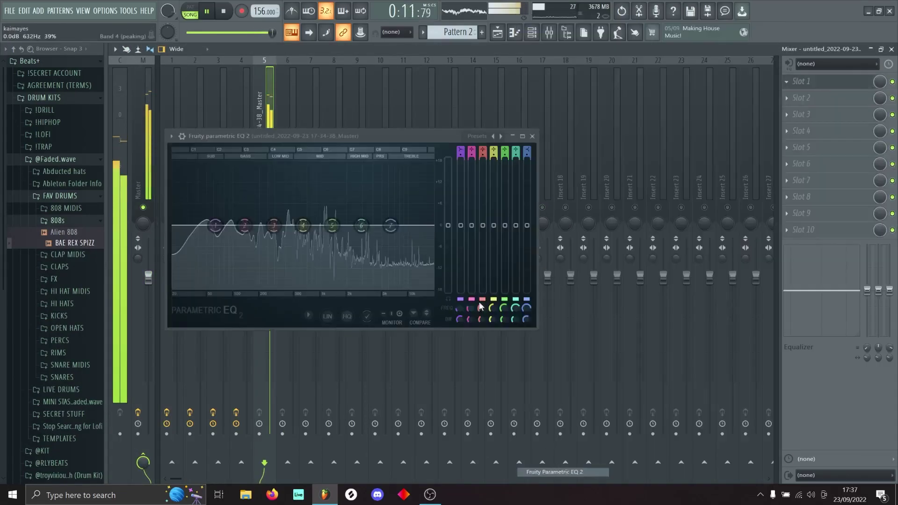
drag(216, 225, 233, 286)
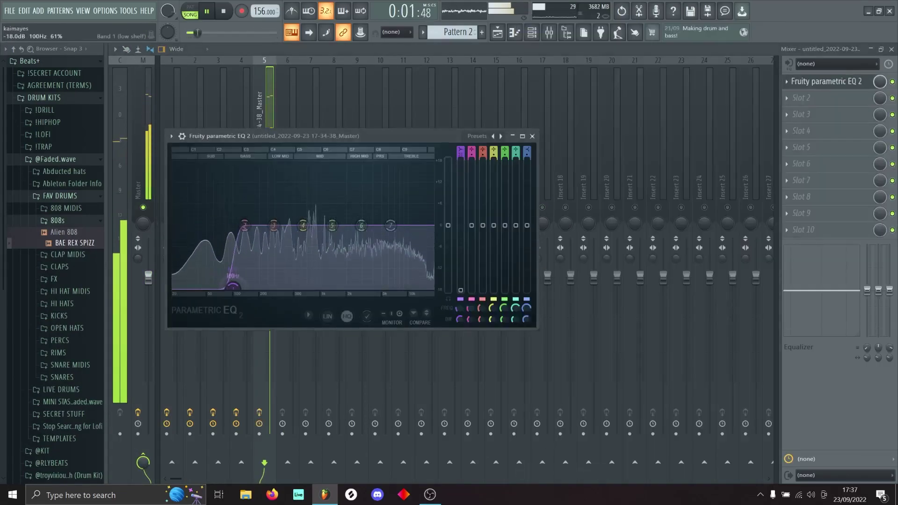
click(532, 136)
click(892, 49)
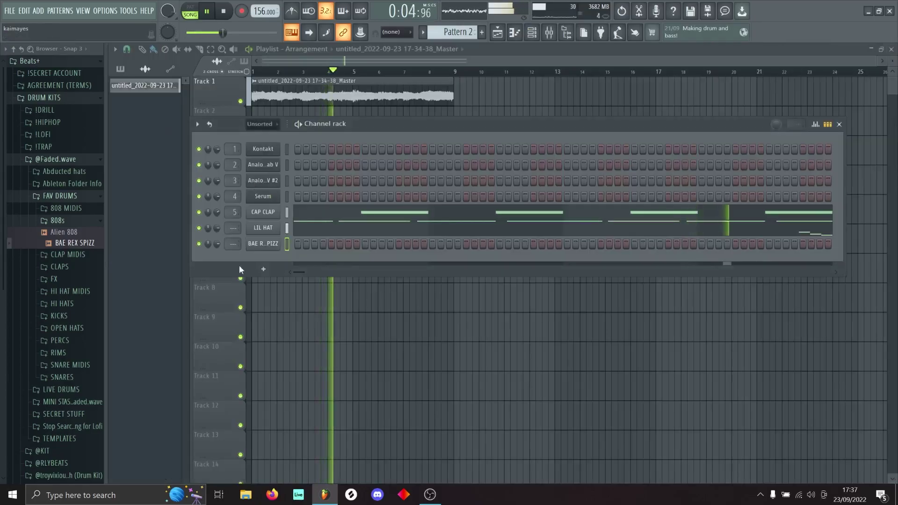
Write the BAE REX SPIZZ 808 pattern with F#5 notes and one F#6 accent through bar 4, and C5 notes in bars 5 to 8
click(262, 243)
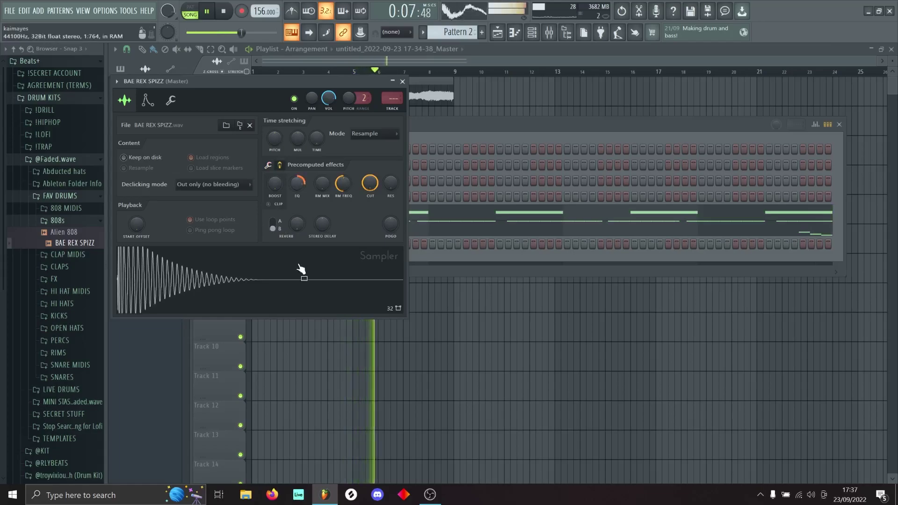
click(403, 82)
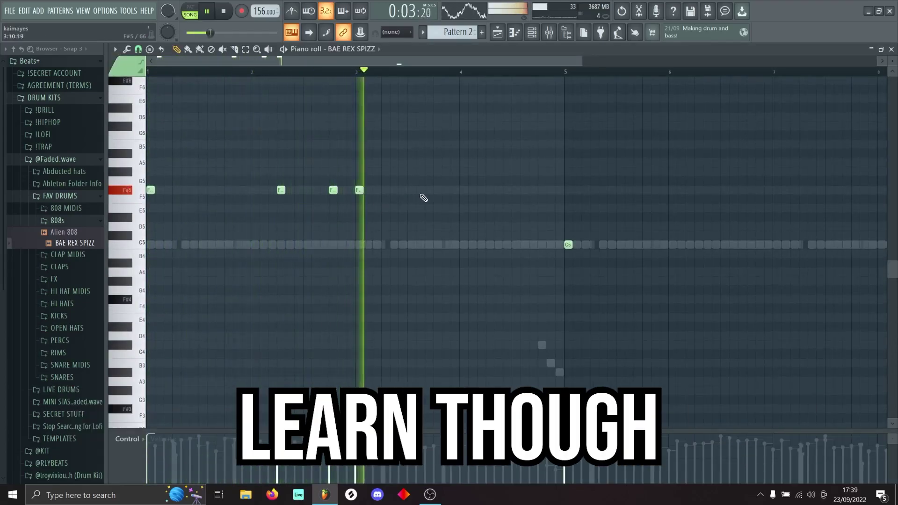
click(489, 190)
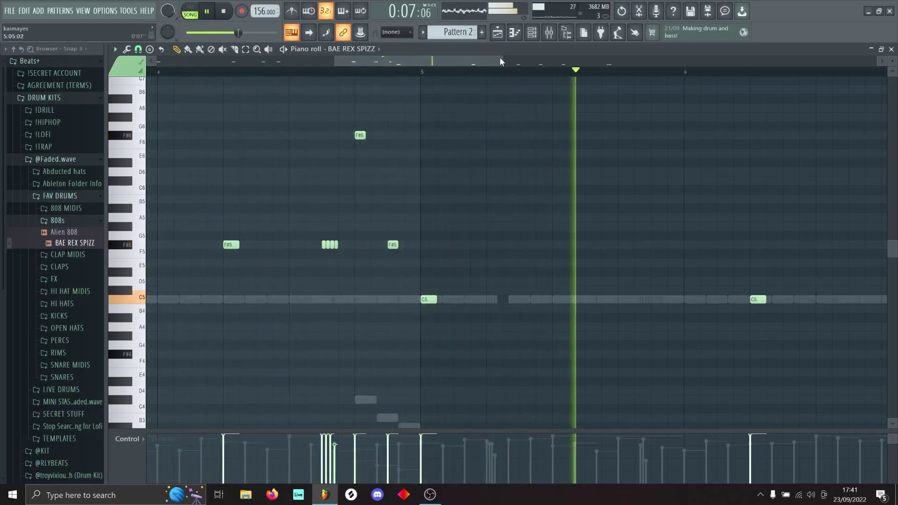
scroll(498, 57, down, 3)
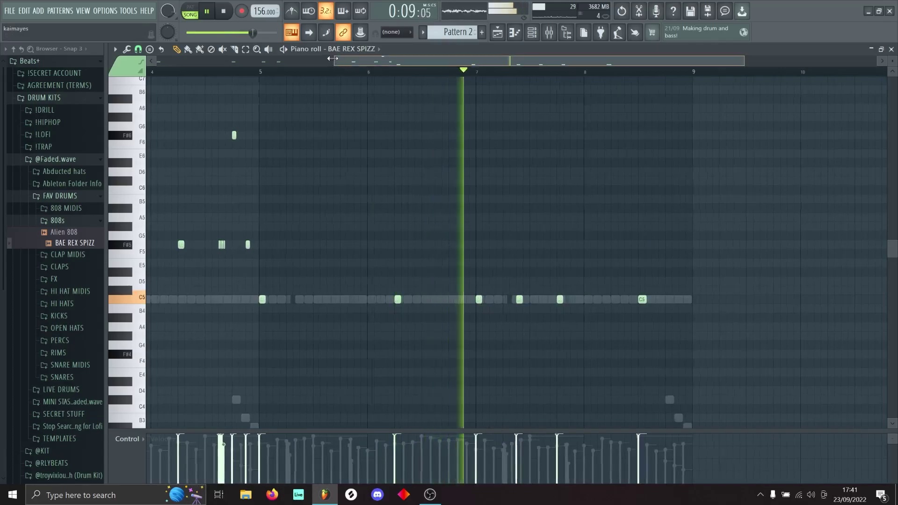
scroll(341, 62, down, 2)
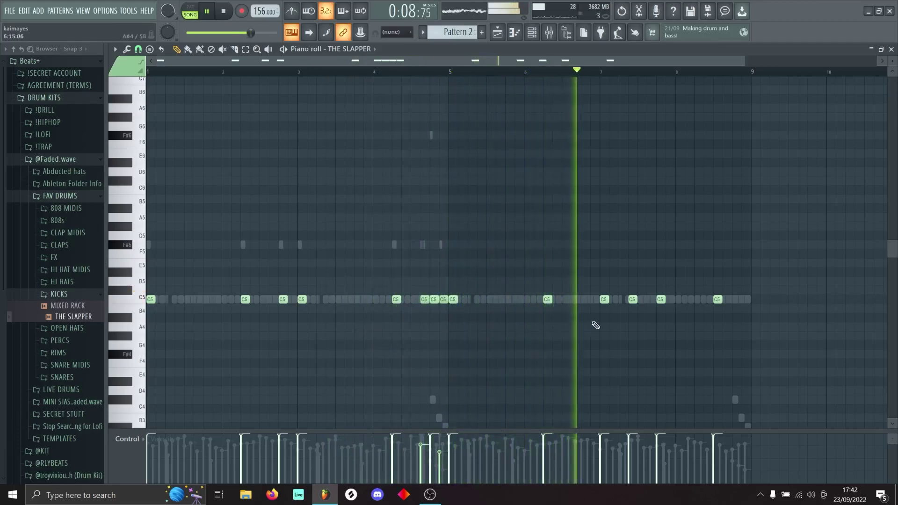
Add two short C5 kicks to THE SLAPPER in bar 8, at steps 7 and 13
click(705, 302)
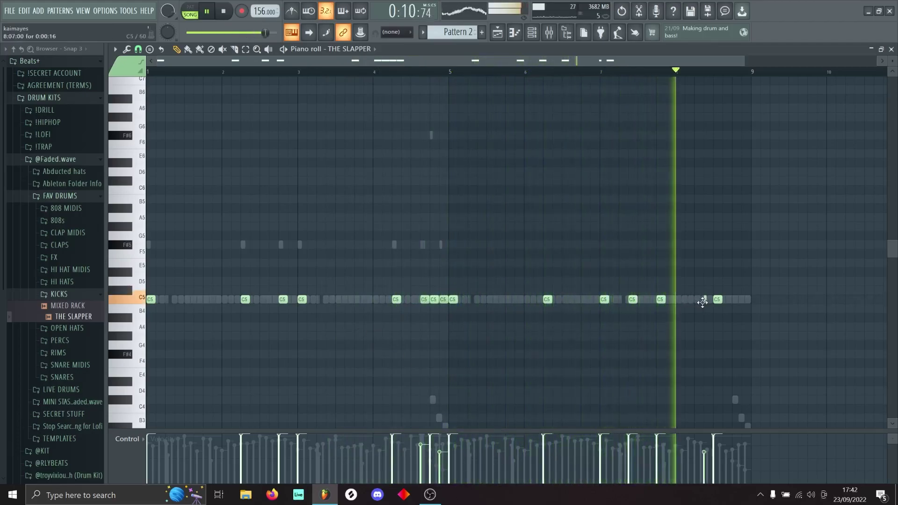
click(743, 300)
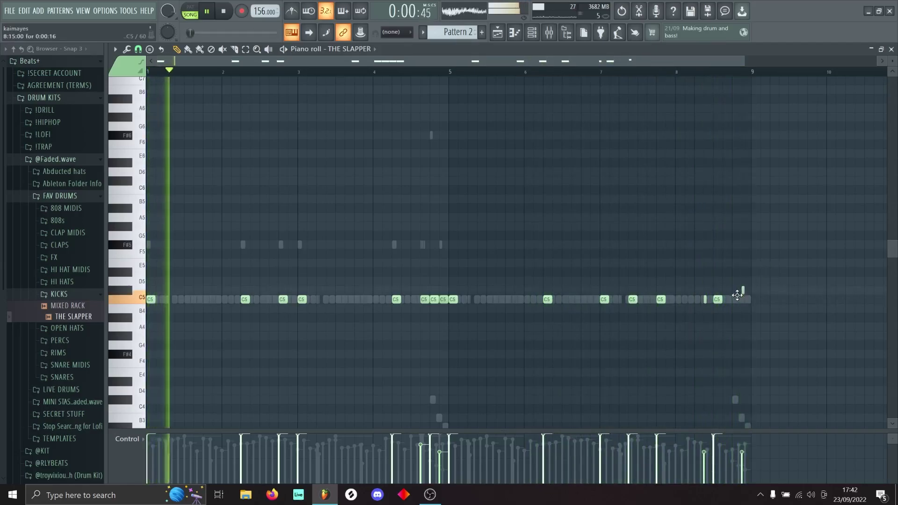
key(space)
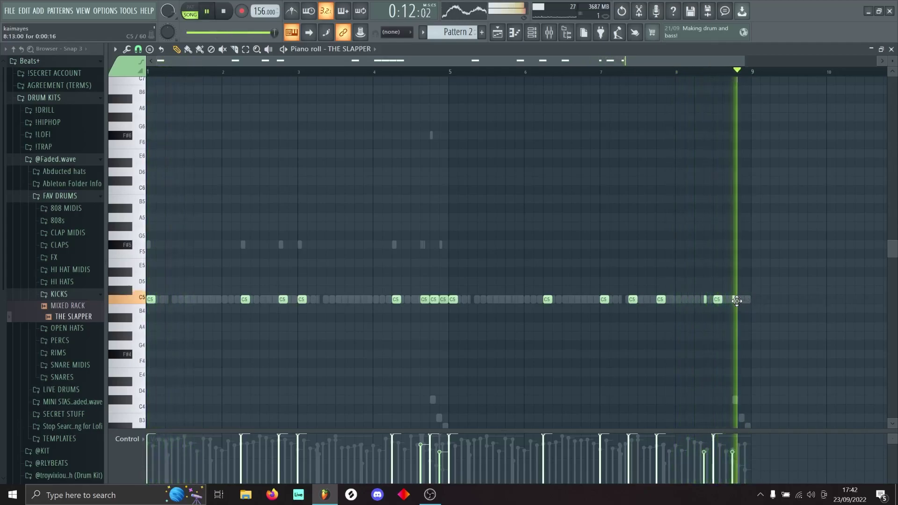
Repeat the Best Open Hat note every two bars along the pattern and close its piano roll
key(ctrl+a)
key(ctrl+b)
key(ctrl+b)
key(ctrl+b)
key(ctrl+d)
click(891, 48)
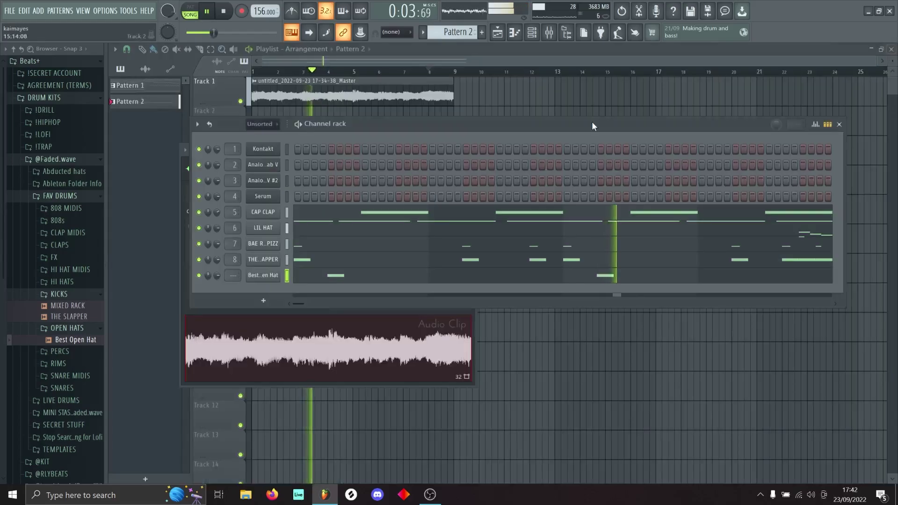
Add the SHARP RIM sample from the RIMS folder as a new channel below Best Open Hat
click(60, 295)
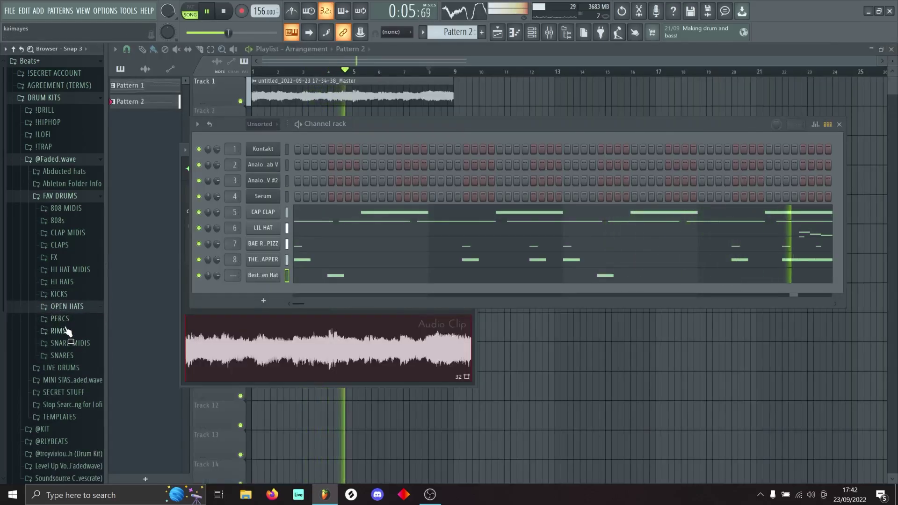
click(59, 331)
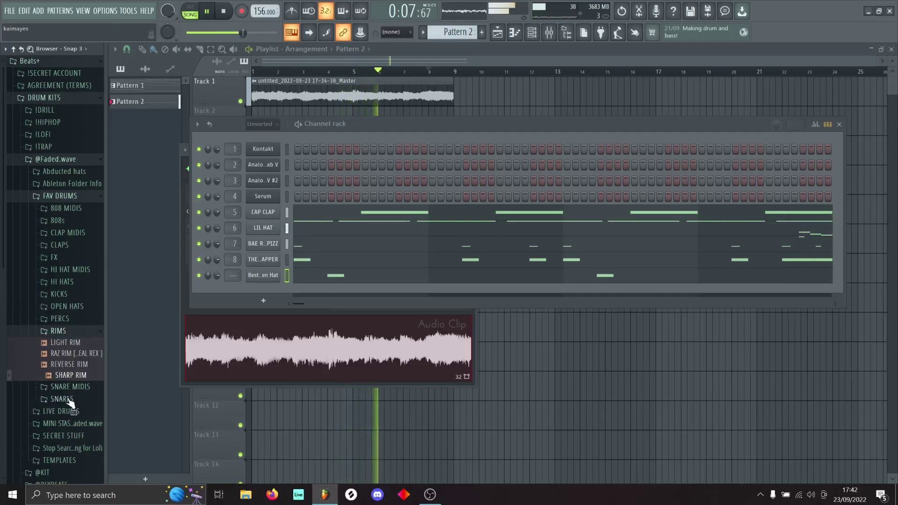
drag(248, 297, 247, 295)
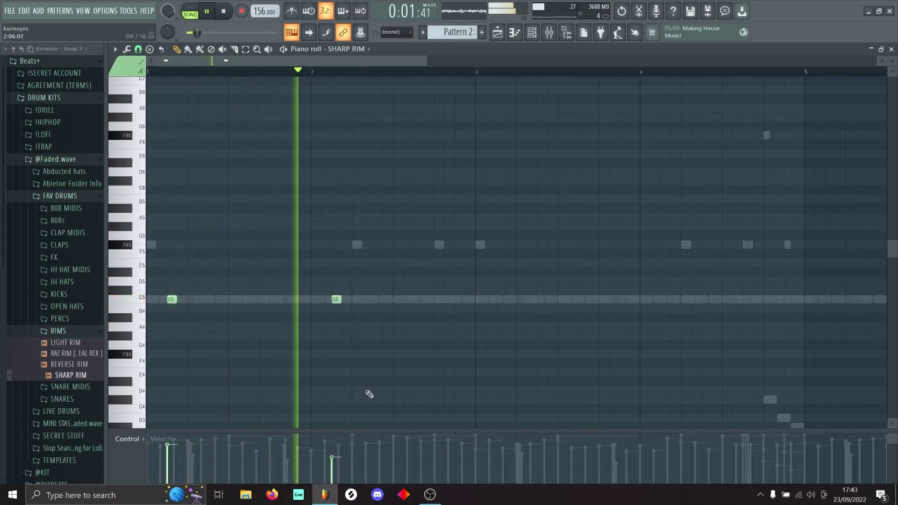
Repeat the two C5 SHARP RIM notes through bar 8, delete the hits in bars 3 and 7, and close the piano roll
scroll(423, 57, down, 3)
key(ctrl+b)
key(ctrl+b)
key(ctrl+b)
right_click(276, 300)
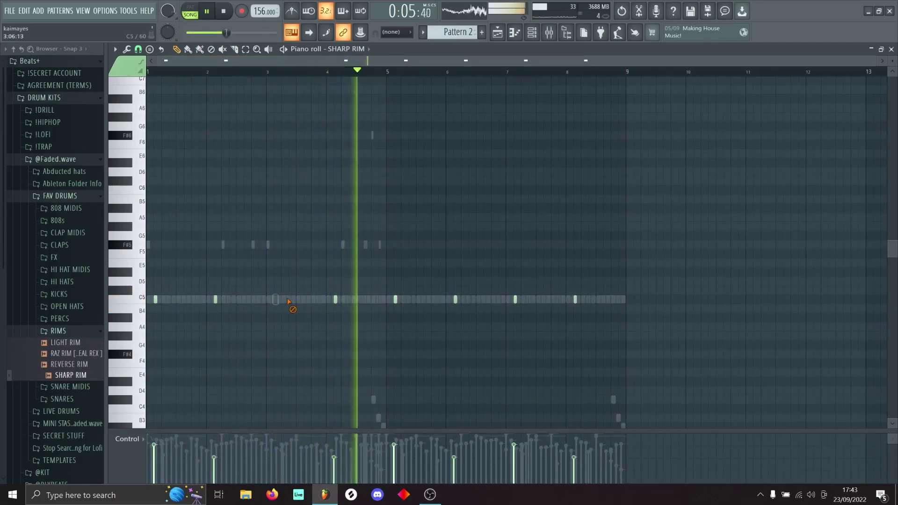
right_click(515, 299)
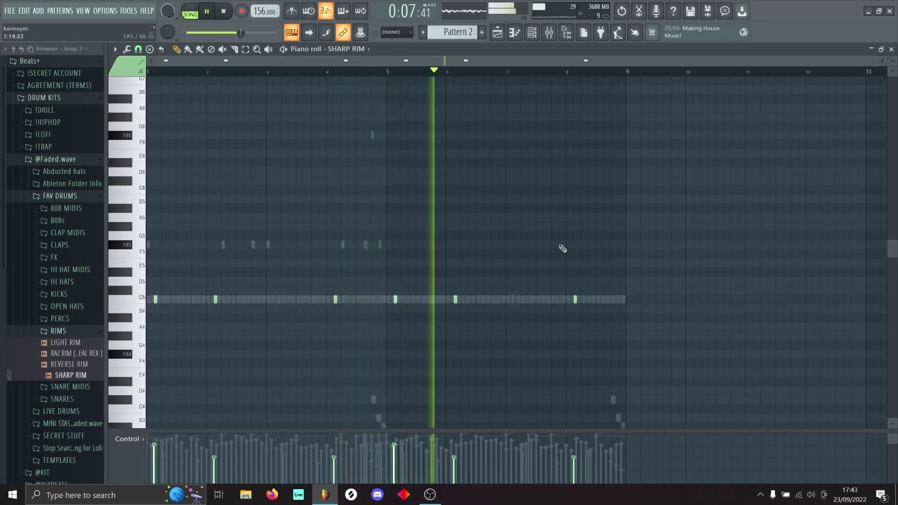
key(F7)
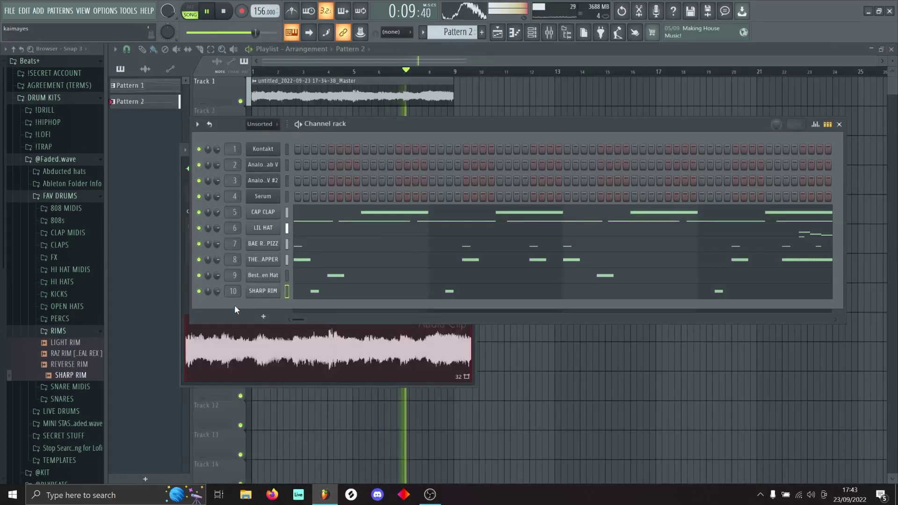
Lower the C#5 note in the bar 4 MOVE IT SNARE fill to A4 and repeat the four-bar snare pattern across bars 5 to 8
key(F7)
mouse_move(381, 307)
mouse_down()
mouse_move(378, 320)
mouse_move(376, 305)
mouse_up()
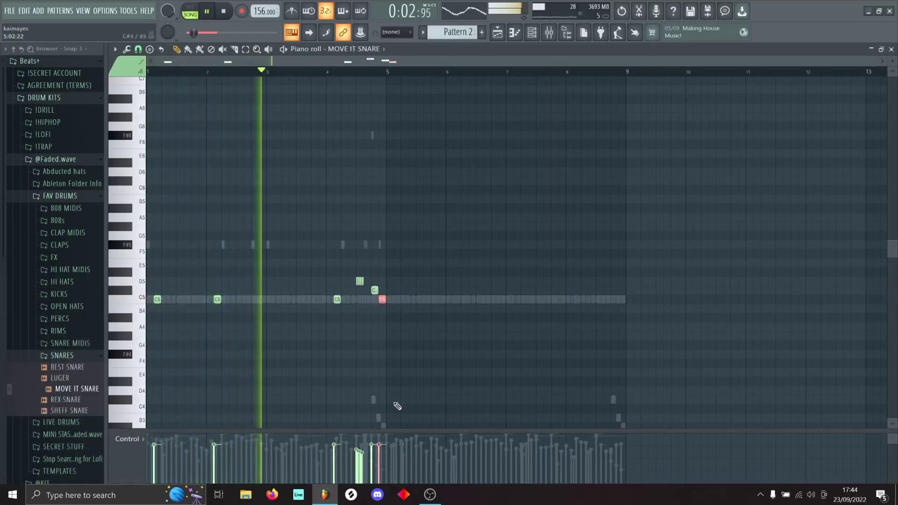
click(374, 327)
key(ctrl+b)
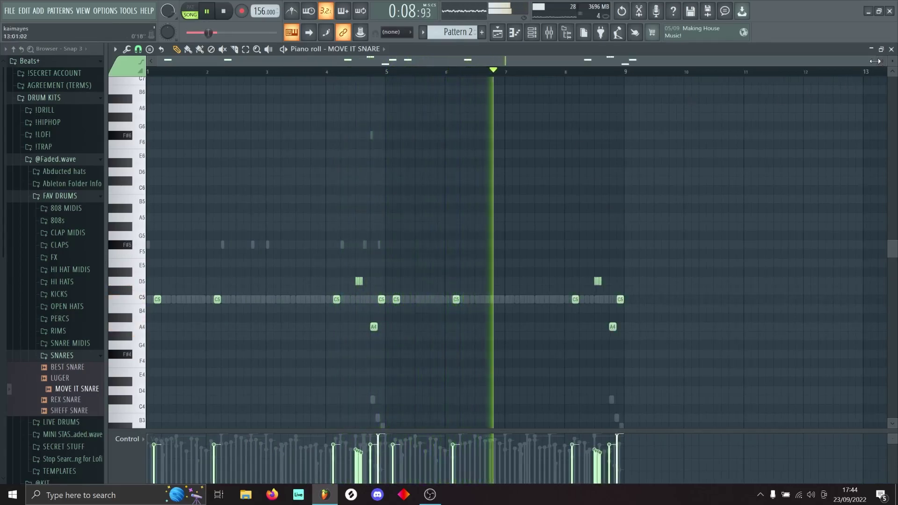
Replace the bar 8 snare fill with a descending run from D6 to E5 and leave the piano roll
drag(875, 61, 698, 61)
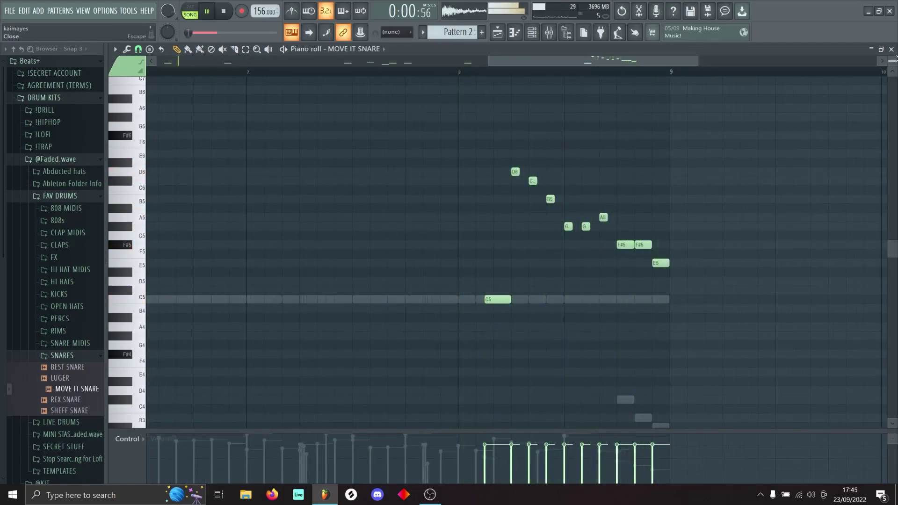
click(892, 49)
Place copies of the rendered melody and Pattern 2 clips at bar 17 on tracks 1 and 3 of the playlist
click(831, 109)
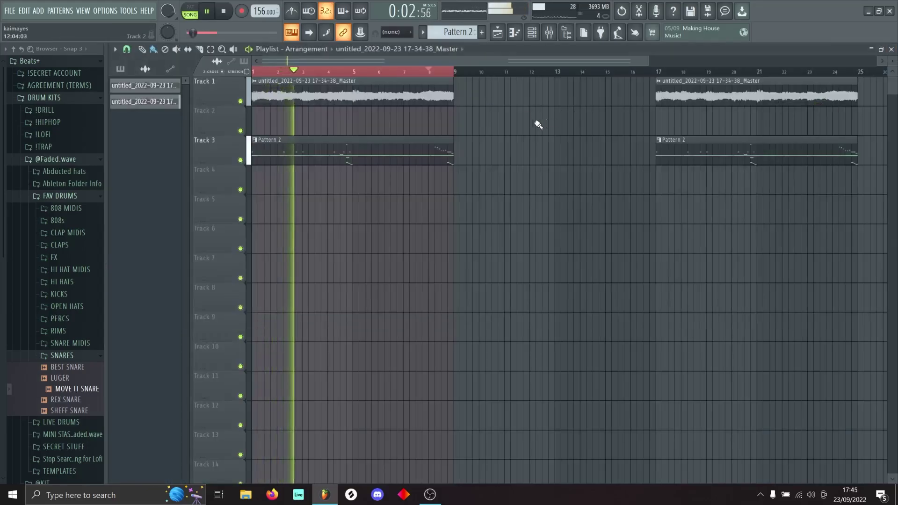